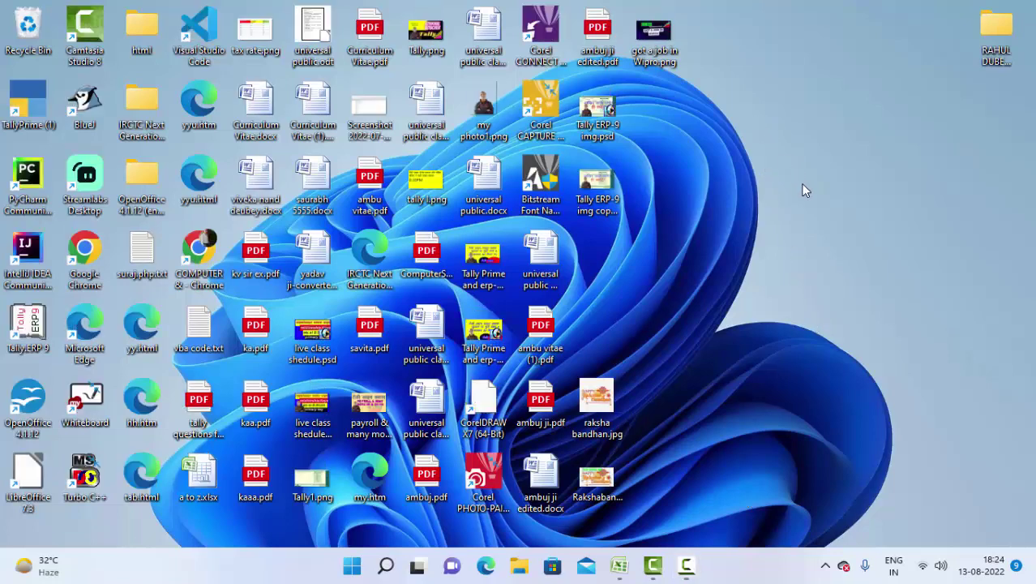
- Refresh the desktop three times from its right-click menu
right_click(802, 186)
left_click(812, 188)
right_click(782, 111)
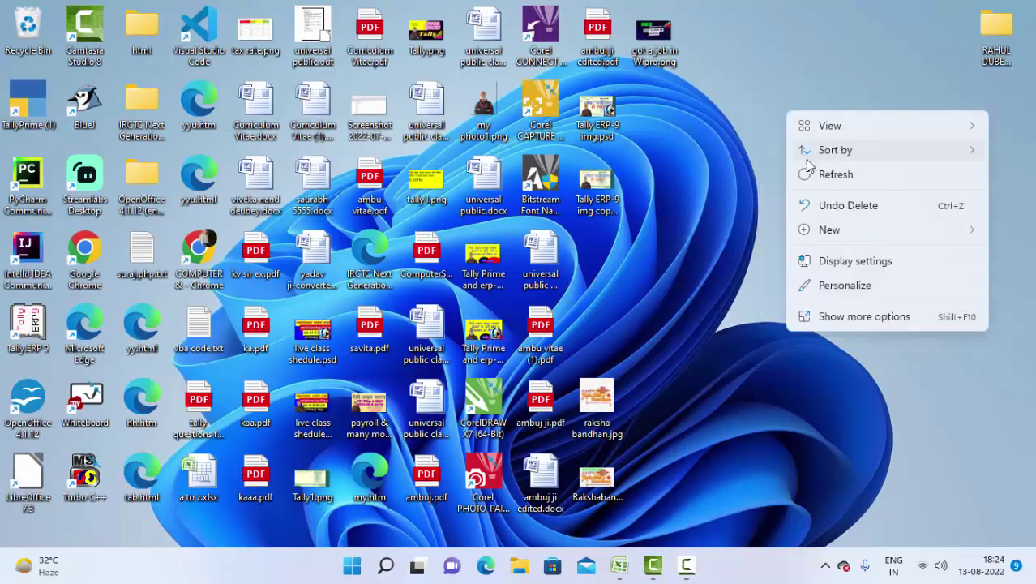
left_click(814, 172)
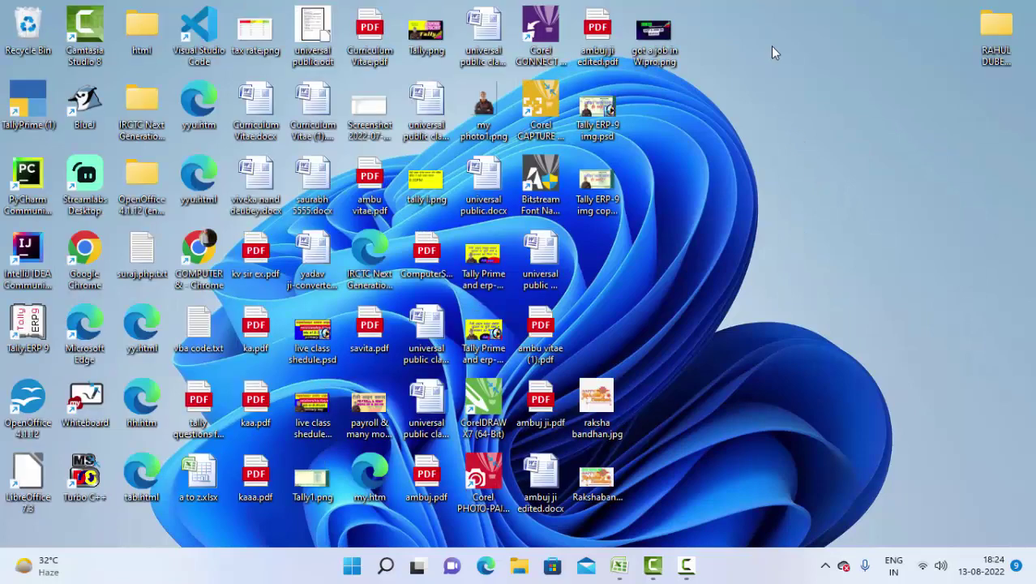
right_click(771, 46)
left_click(813, 109)
- Bring the Book1 workbook to the front and widen column B slightly
left_click(618, 567)
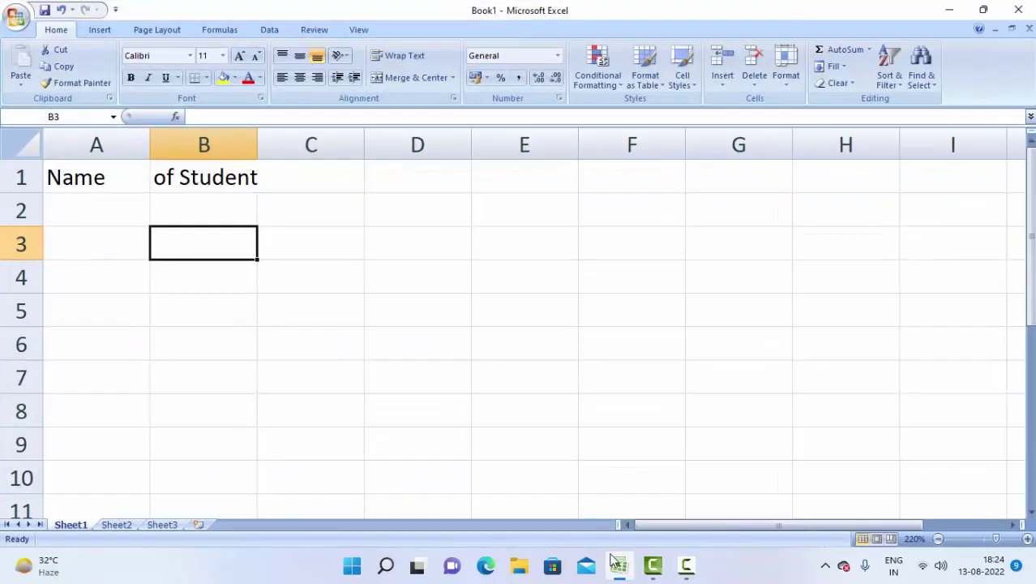
left_click_drag(262, 143, 284, 144)
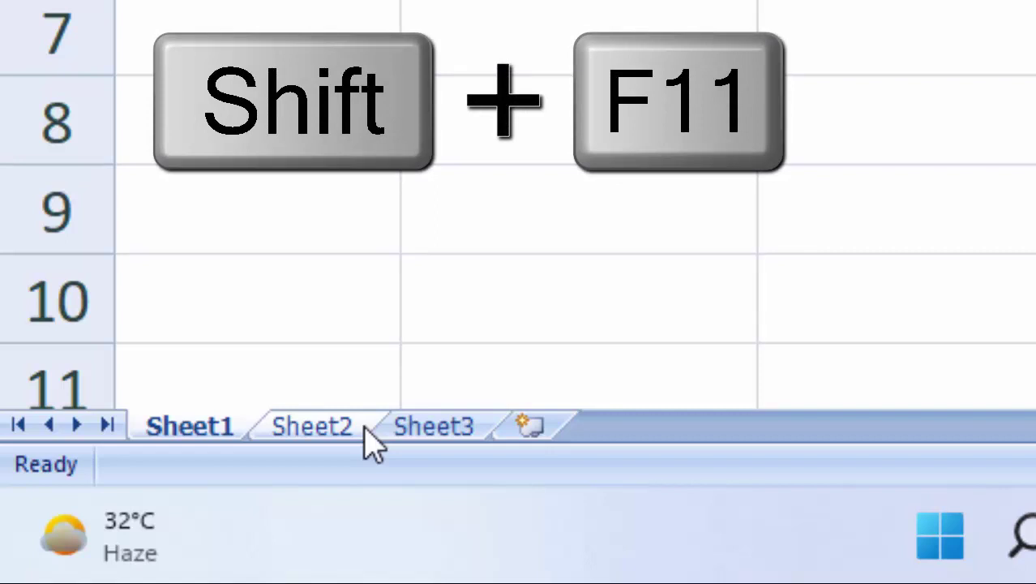
key("shift+F11")
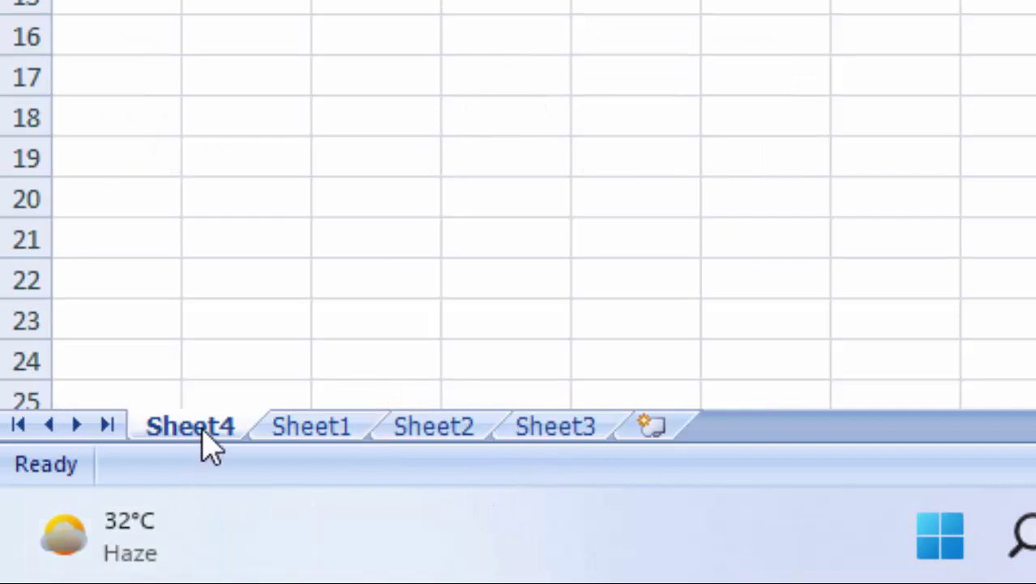
left_click(283, 438)
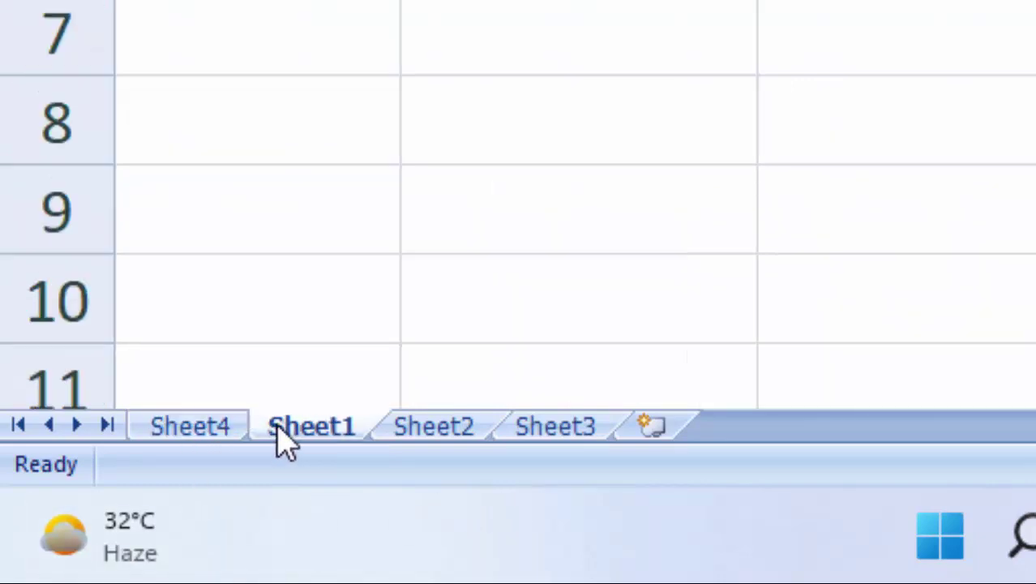
left_click(216, 442)
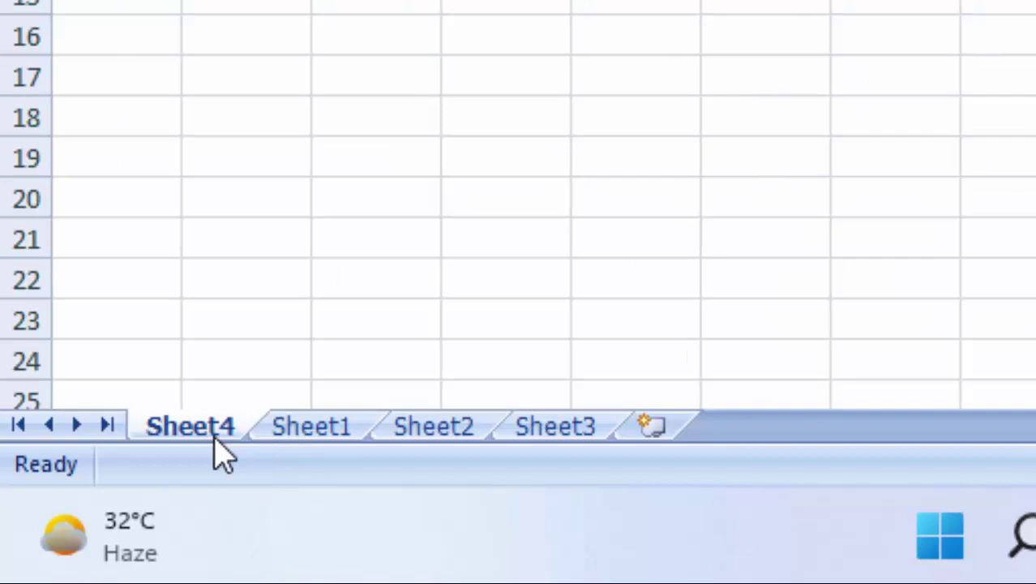
left_click(294, 441)
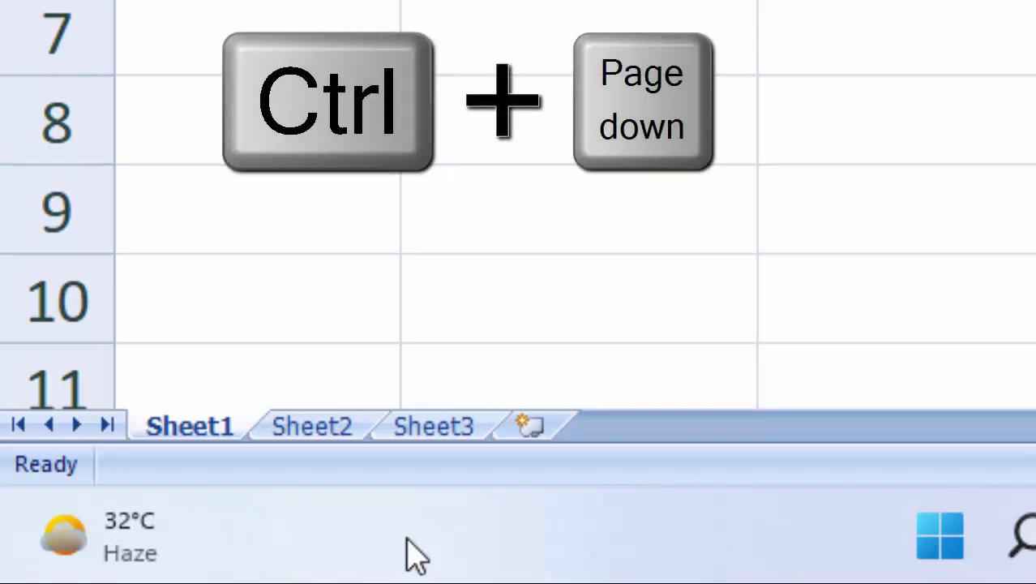
key("ctrl+Page_Down")
key("ctrl+Page_Down")
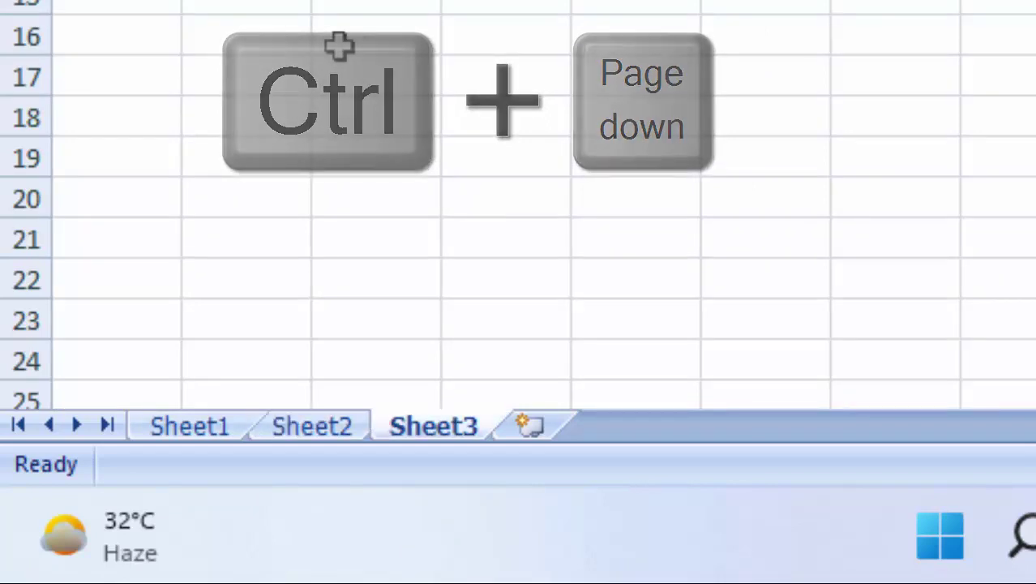
key("ctrl+Page_Up")
key("ctrl+Page_Up")
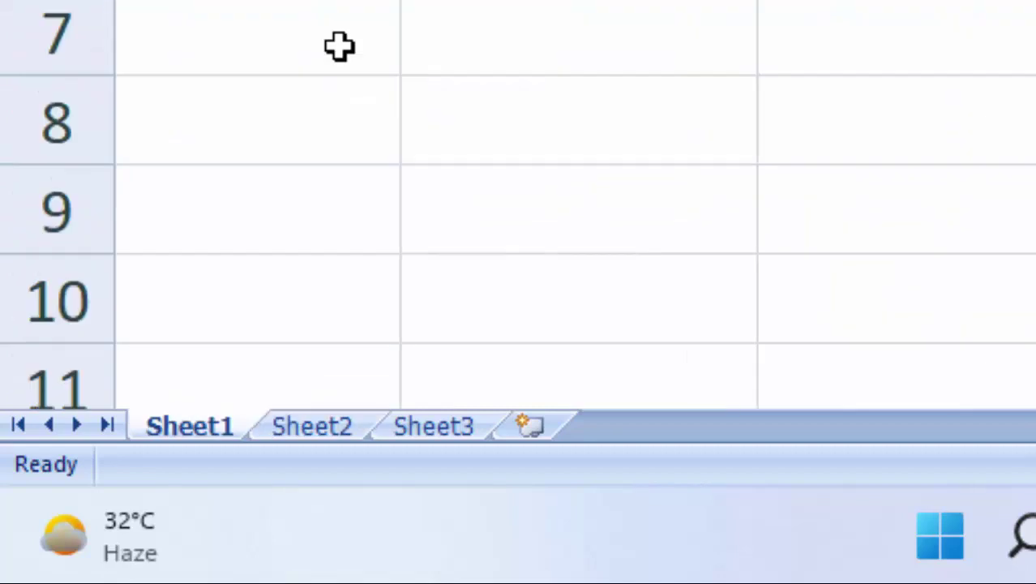
key("ctrl+Page_Down")
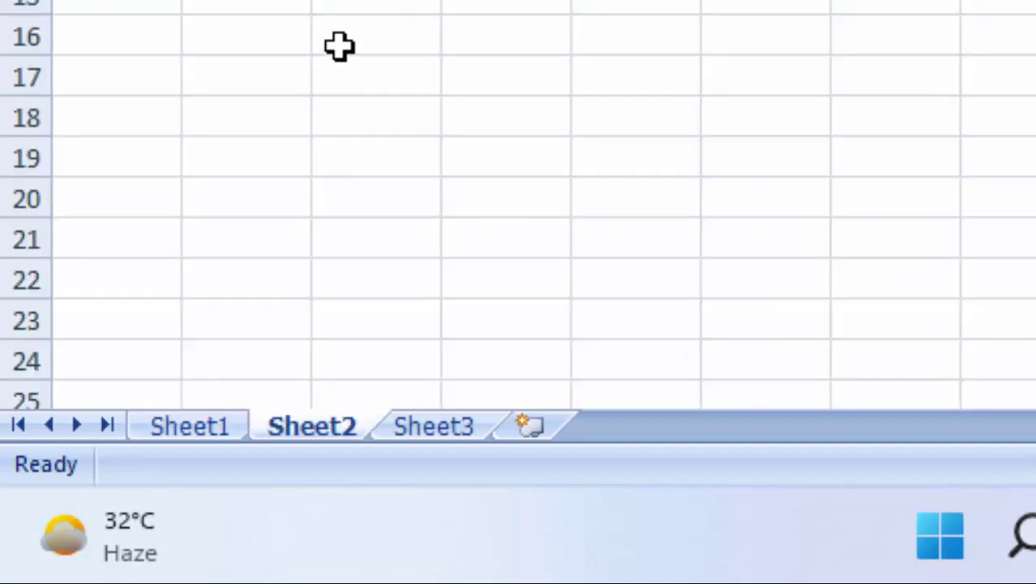
key("ctrl+Page_Down")
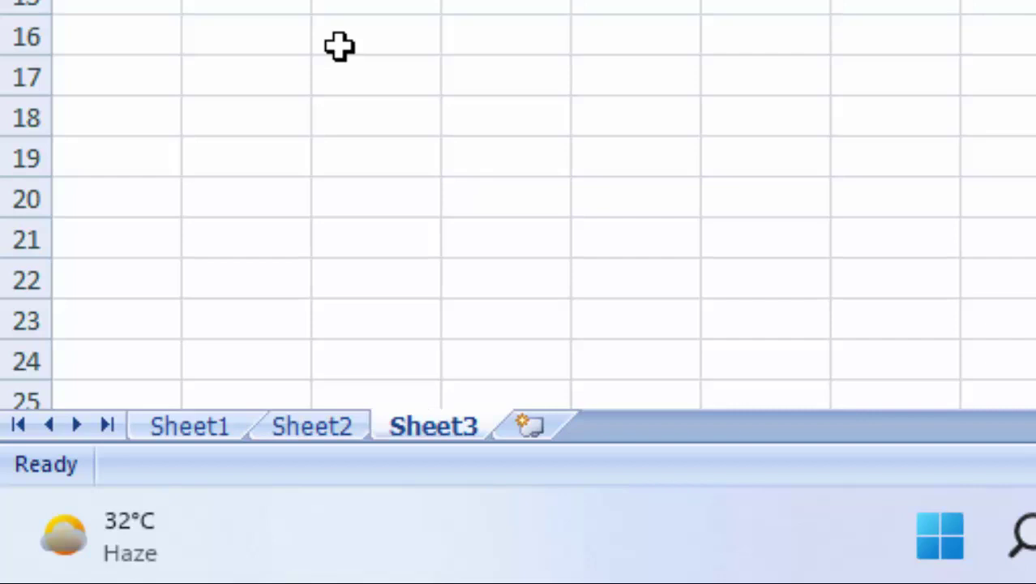
key("ctrl+Page_Up")
key("ctrl+Page_Up")
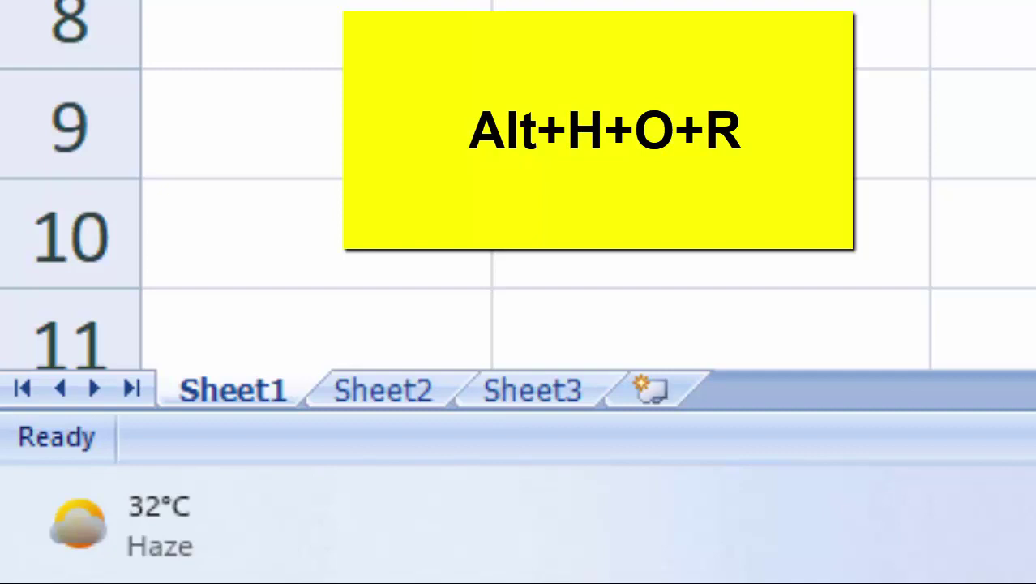
- Rename Sheet1 to the student's first name with Alt+H, O, R, then select column A
key("alt+h")
key("o")
key("r")
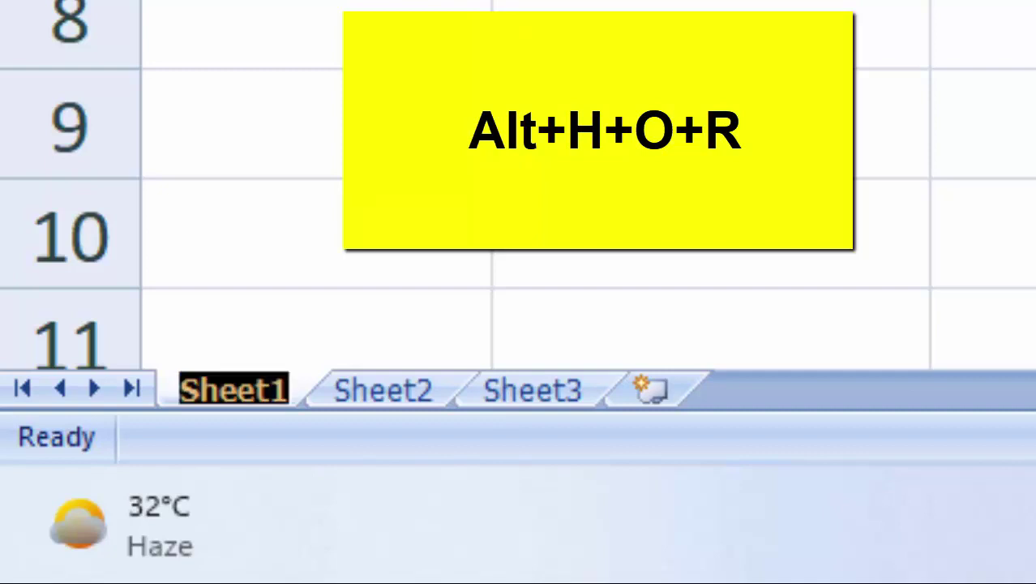
key("BackSpace")
type("Su")
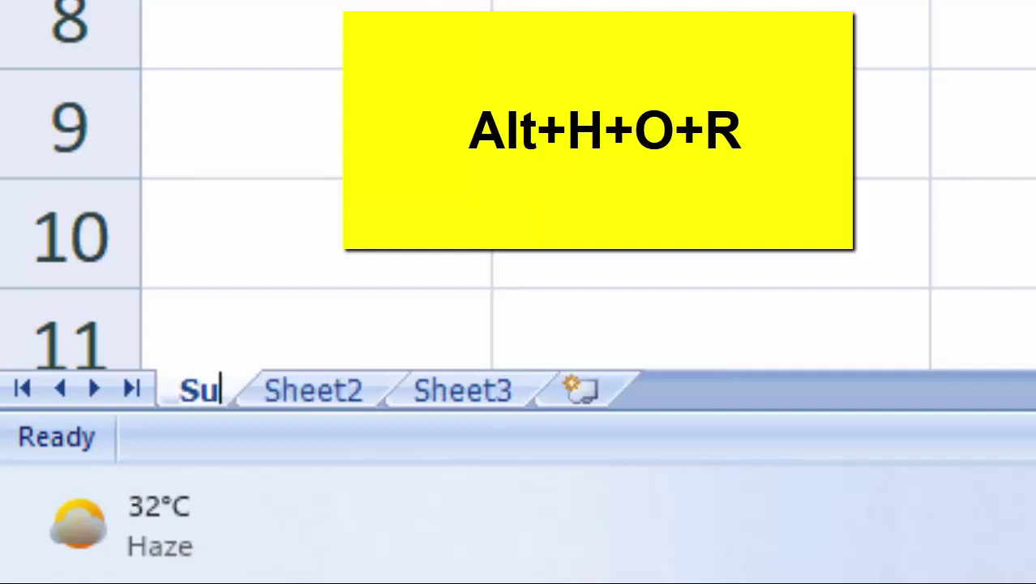
type("raj")
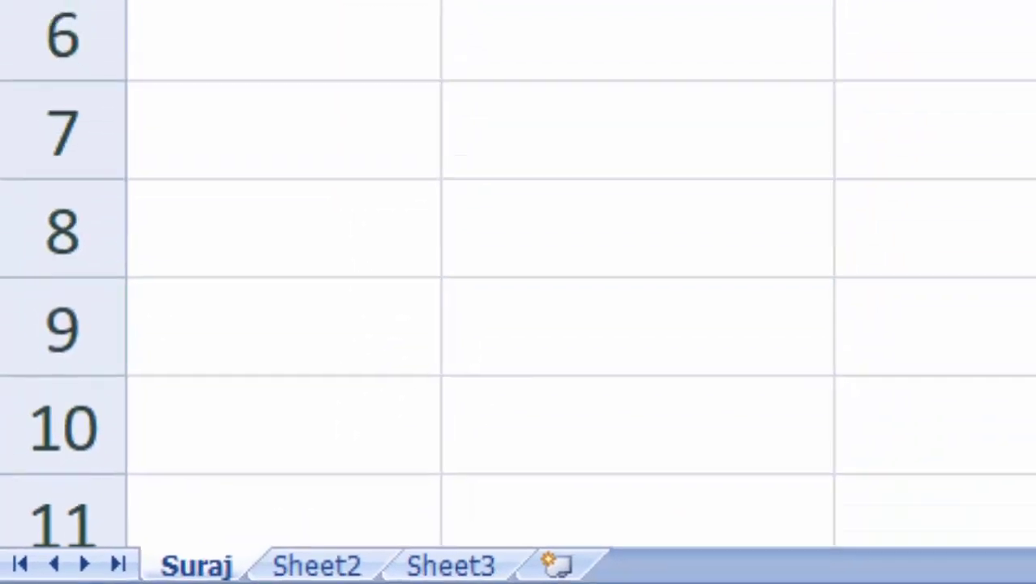
left_click(229, 53)
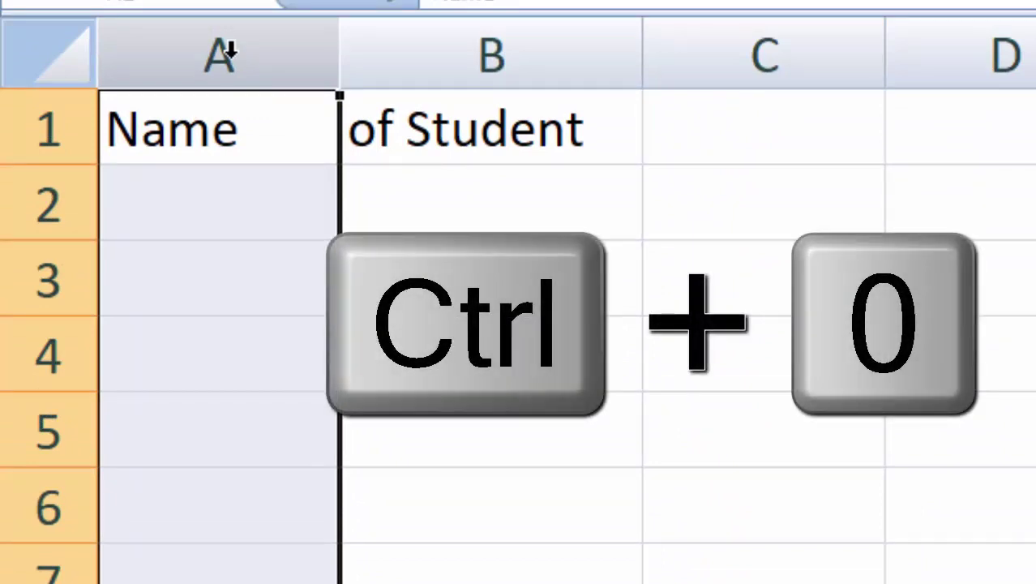
key("ctrl+0")
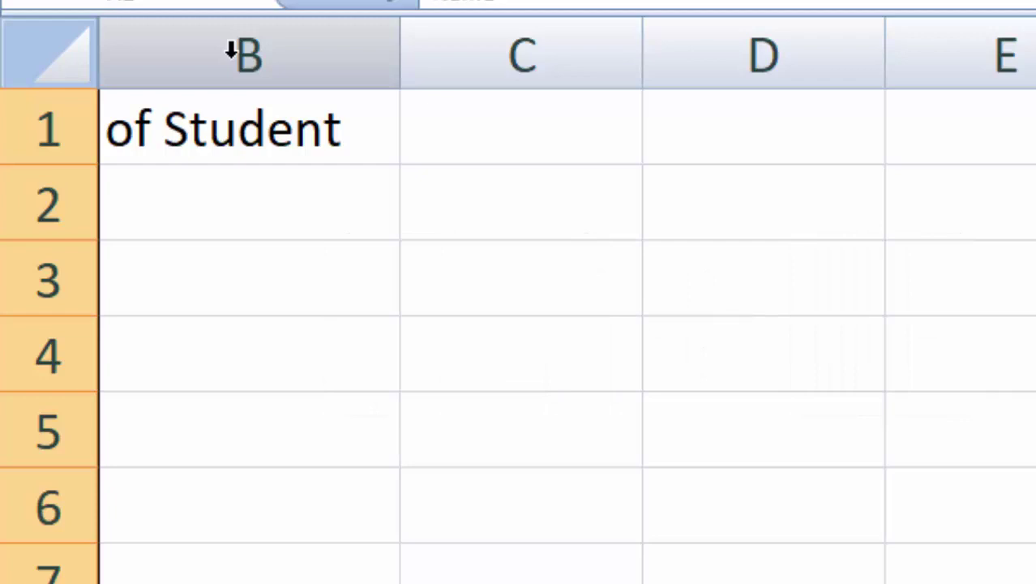
key("ctrl+shift+0")
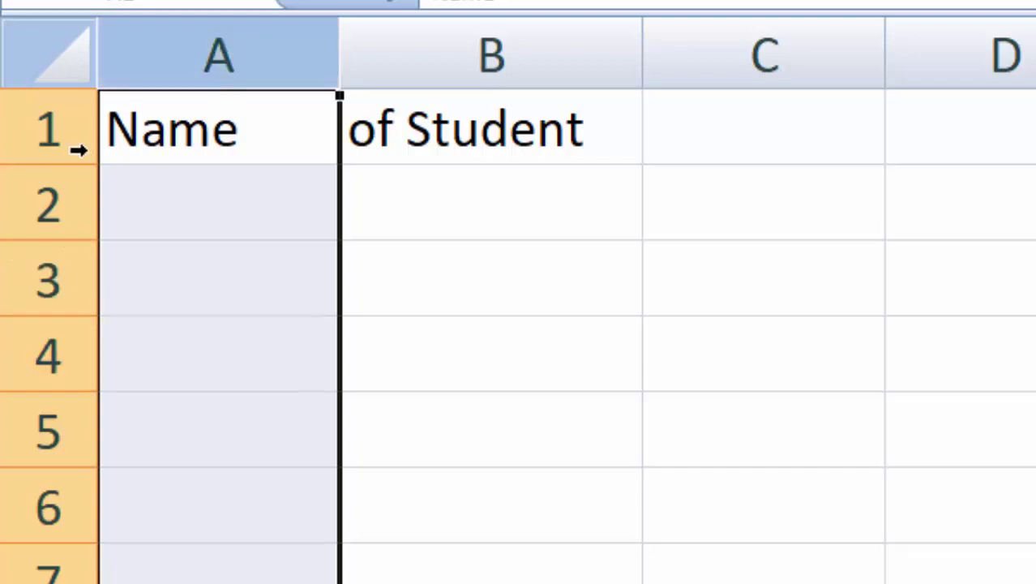
left_click(209, 233)
left_click(65, 215)
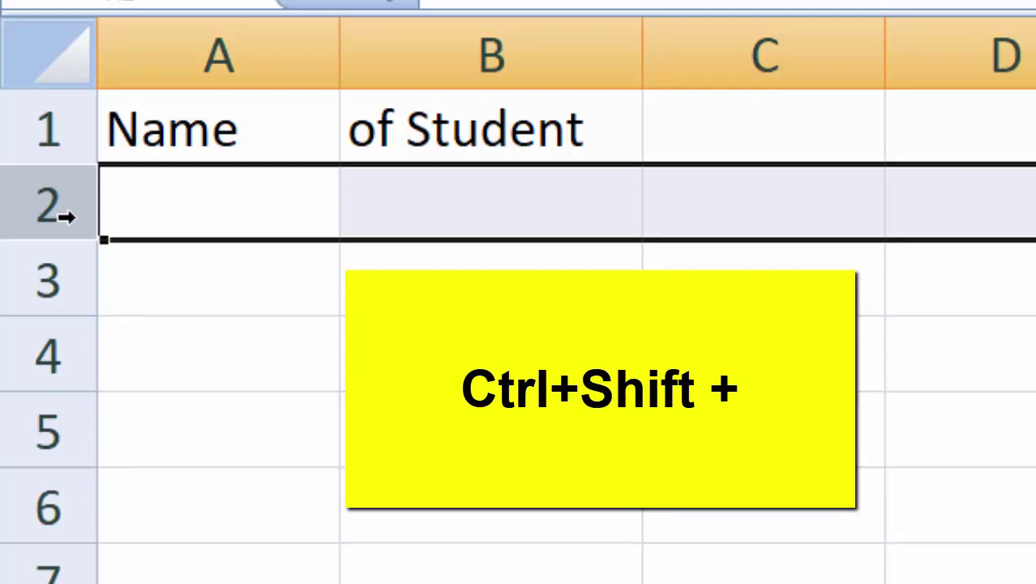
- Insert a blank row above the headings and hide row 2 holding Name and of Student
left_click(60, 138)
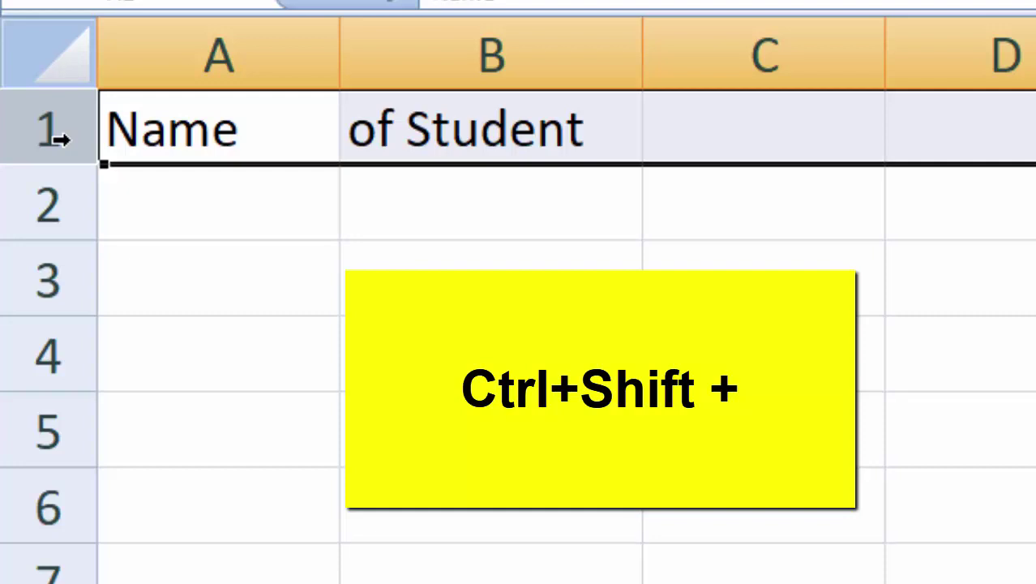
key("ctrl+shift+plus")
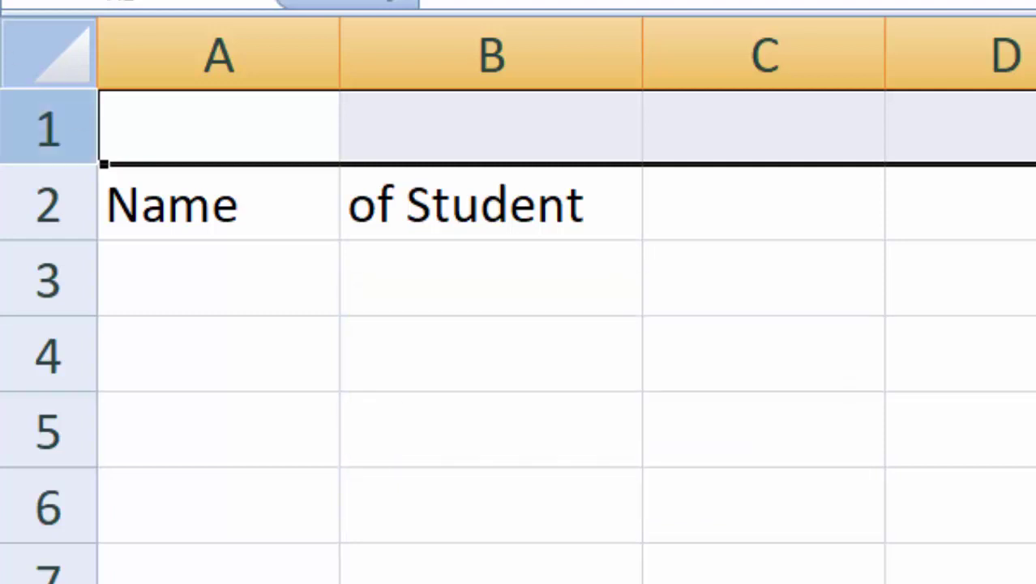
left_click(48, 203)
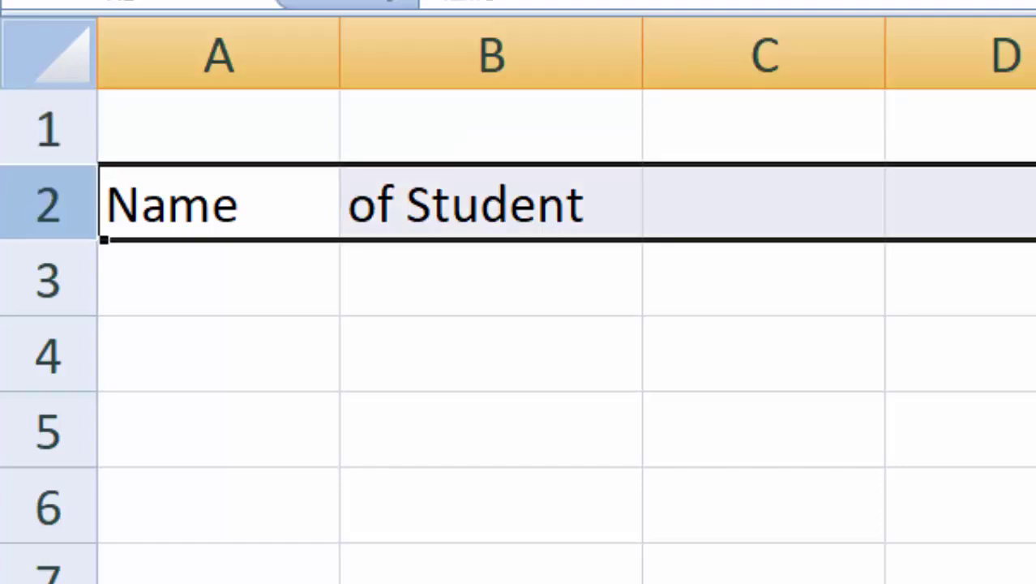
key("ctrl+9")
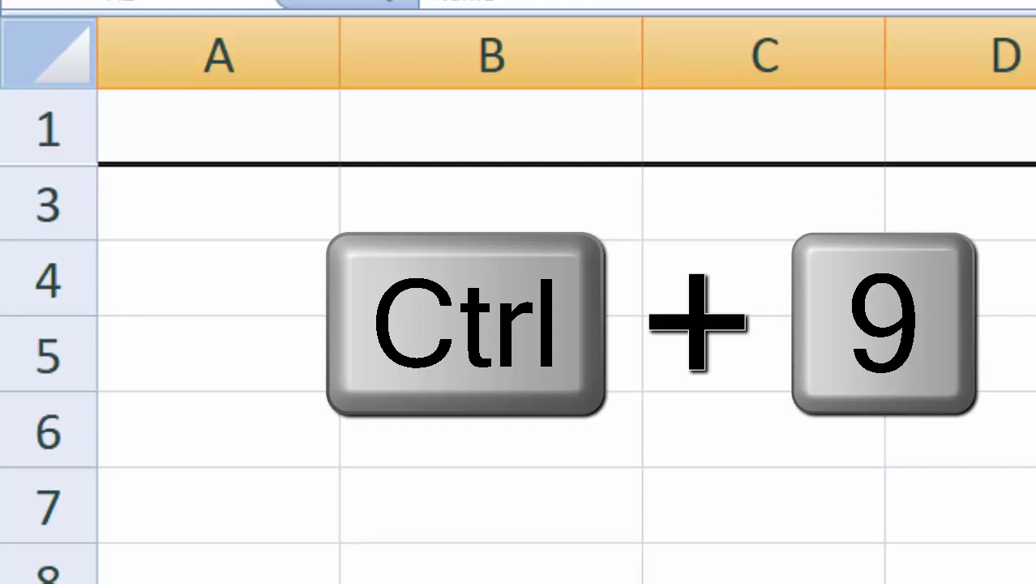
- Toggle row 2 with Ctrl+Shift+9 and Ctrl+9: unhide it, hide it again, then unhide it
key("ctrl+shift+9")
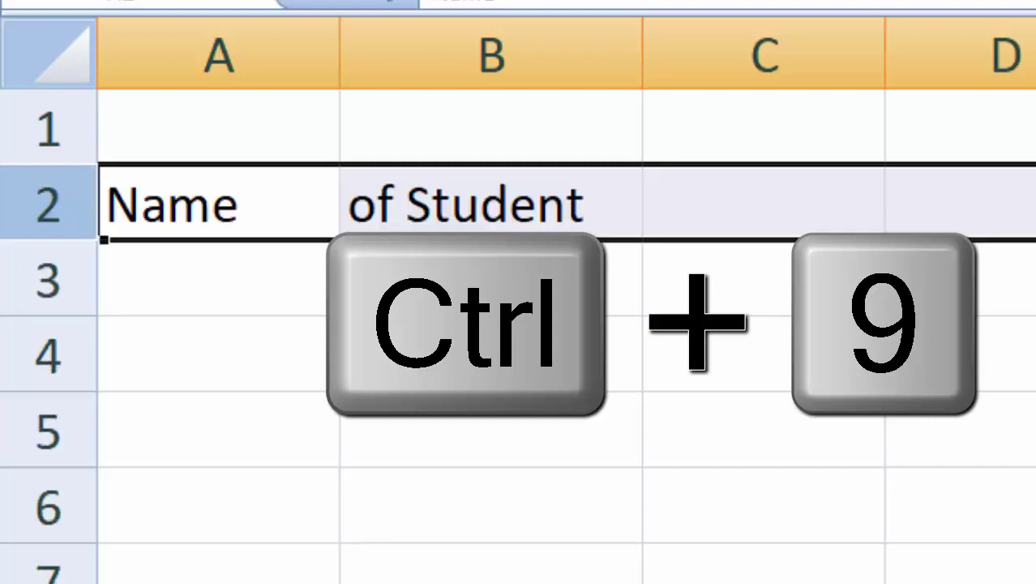
key("ctrl+9")
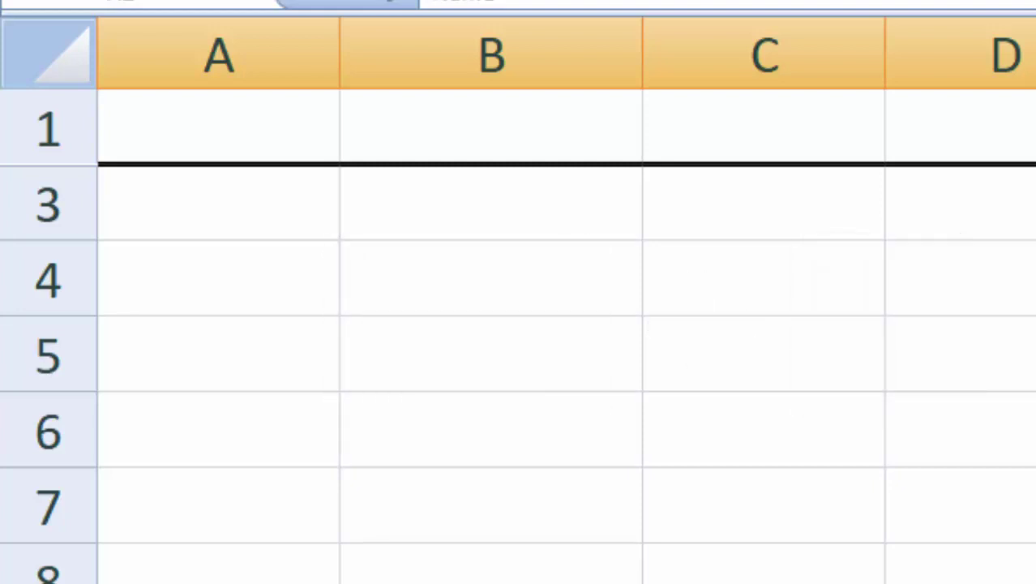
key("ctrl+shift+9")
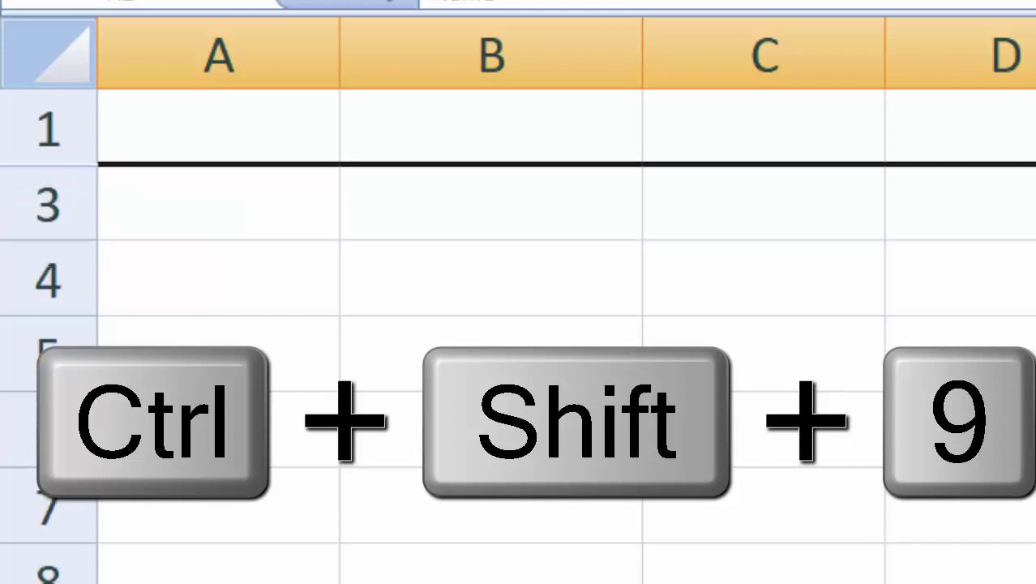
- Unhide row 2 with Ctrl+Shift+9 and select cells A2:B2
key("ctrl+shift+9")
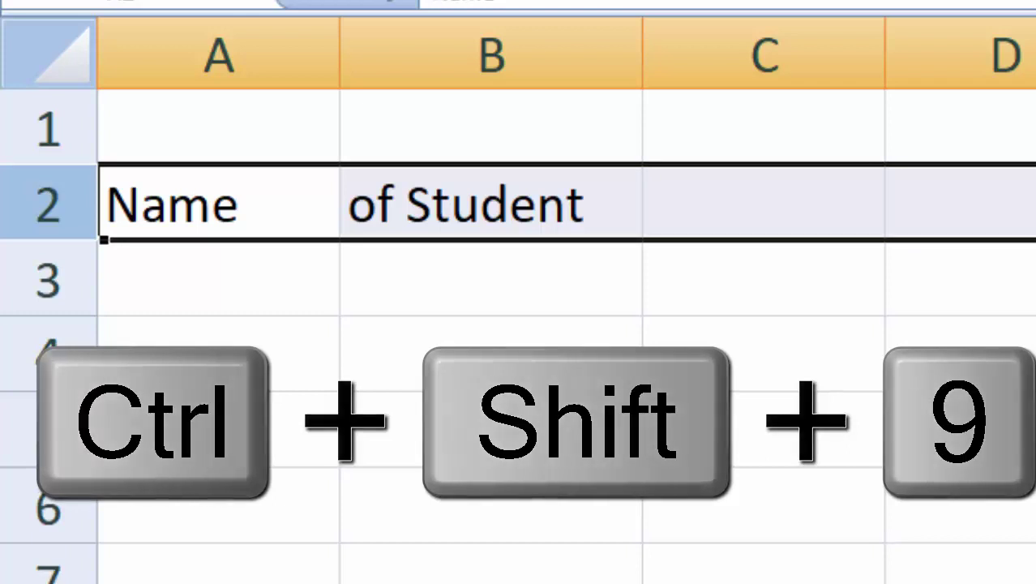
left_click(280, 379)
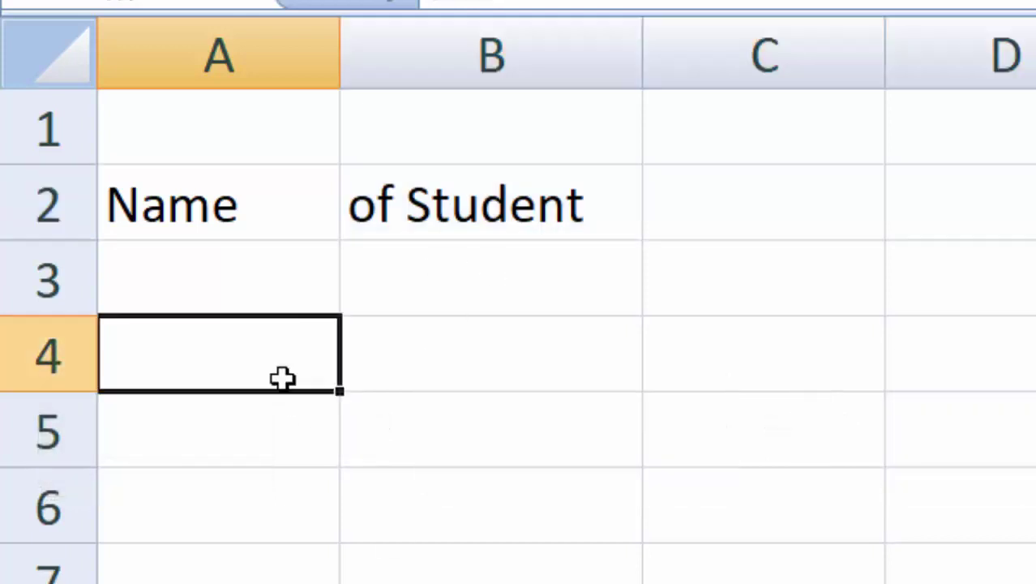
left_click(240, 188)
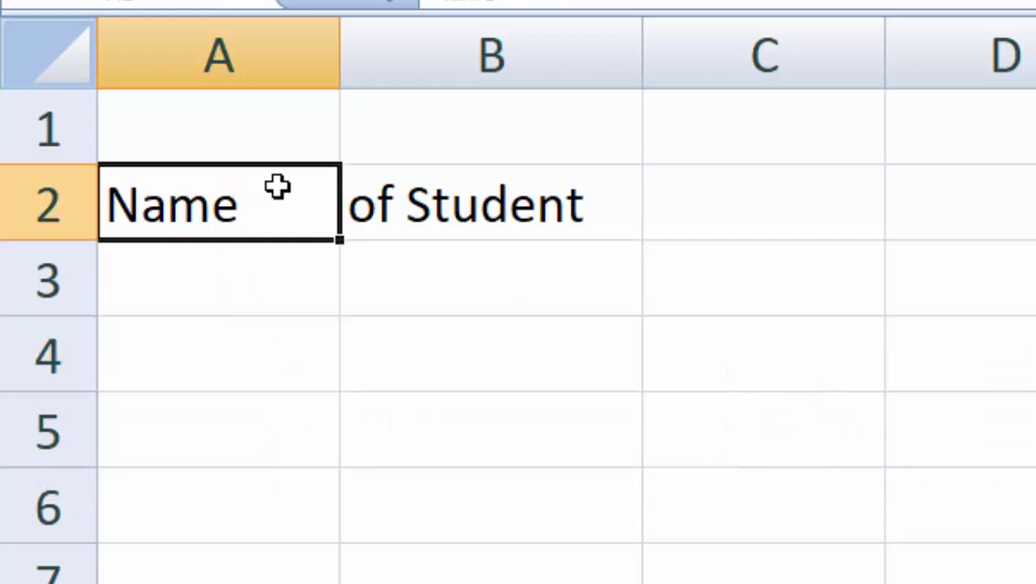
left_click_drag(240, 188, 375, 190)
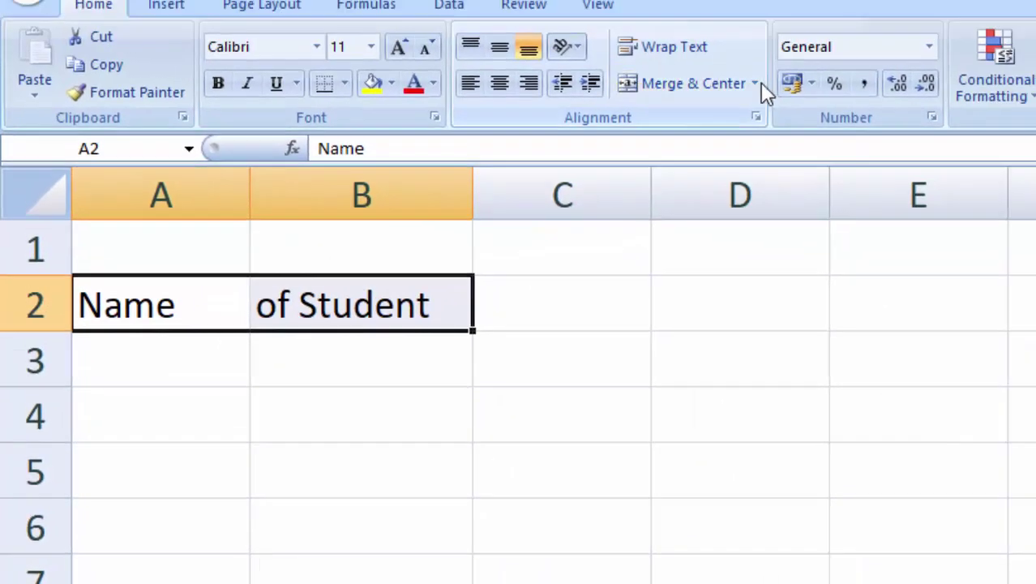
left_click(755, 83)
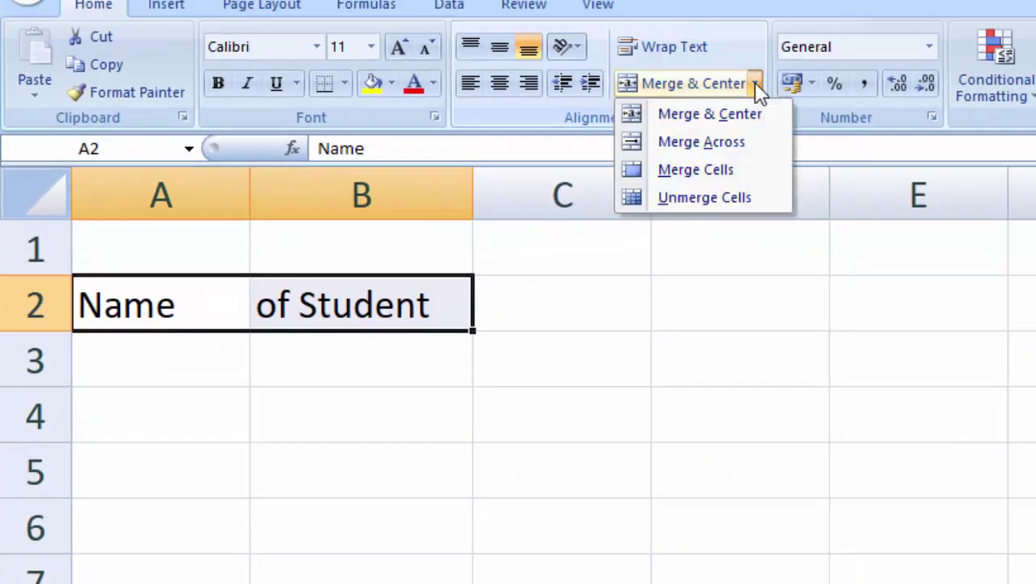
left_click(548, 389)
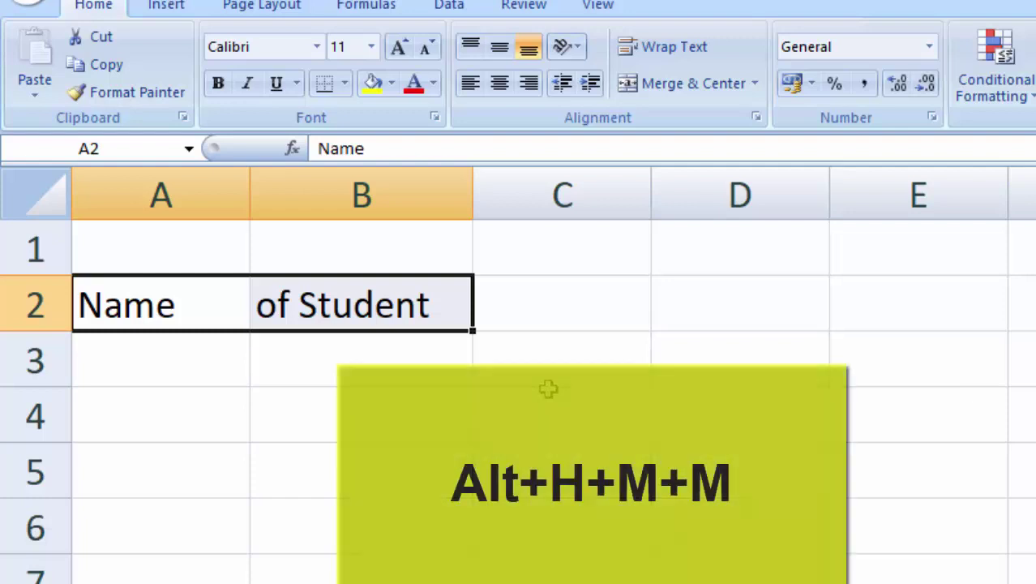
- Merge A2:B2 with Alt, H, M, M, accepting the warning that keeps only 'Name'
key("alt")
key("h")
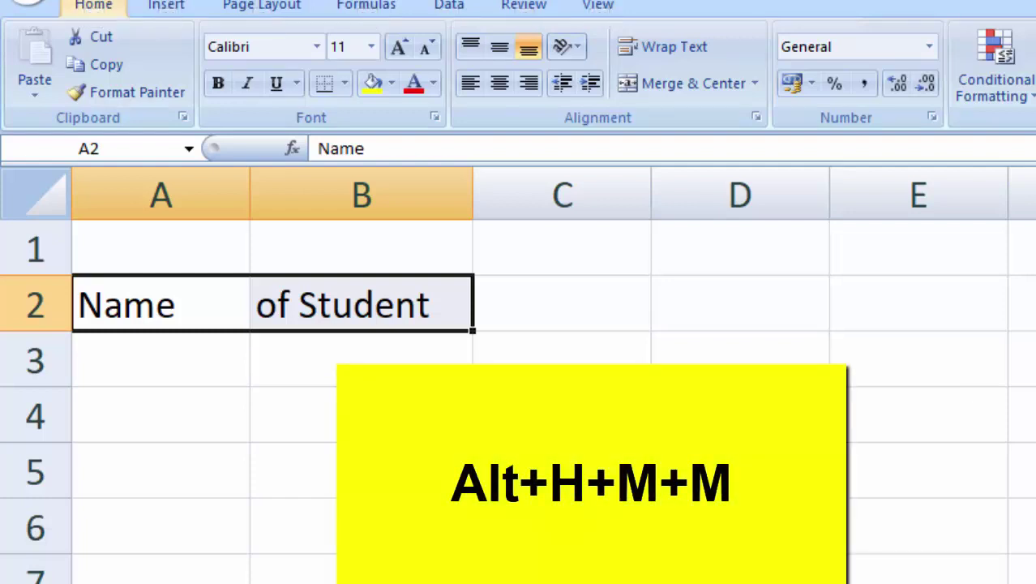
key("m")
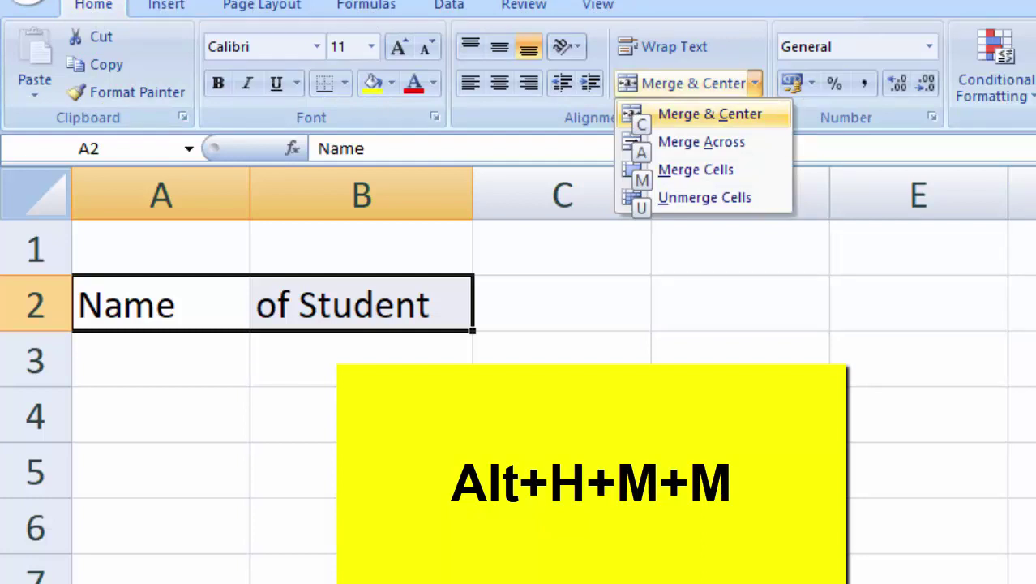
key("m")
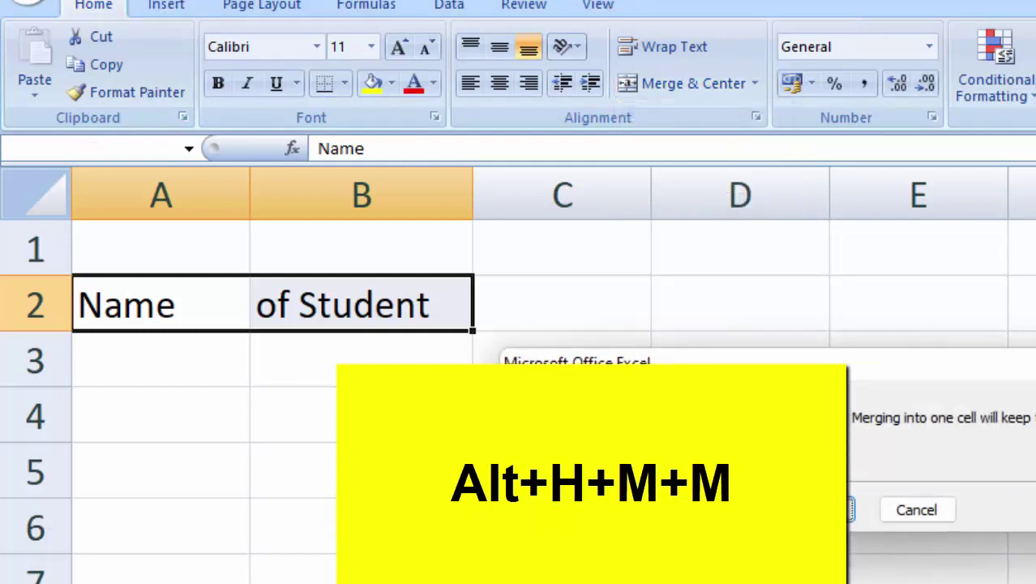
key("Return")
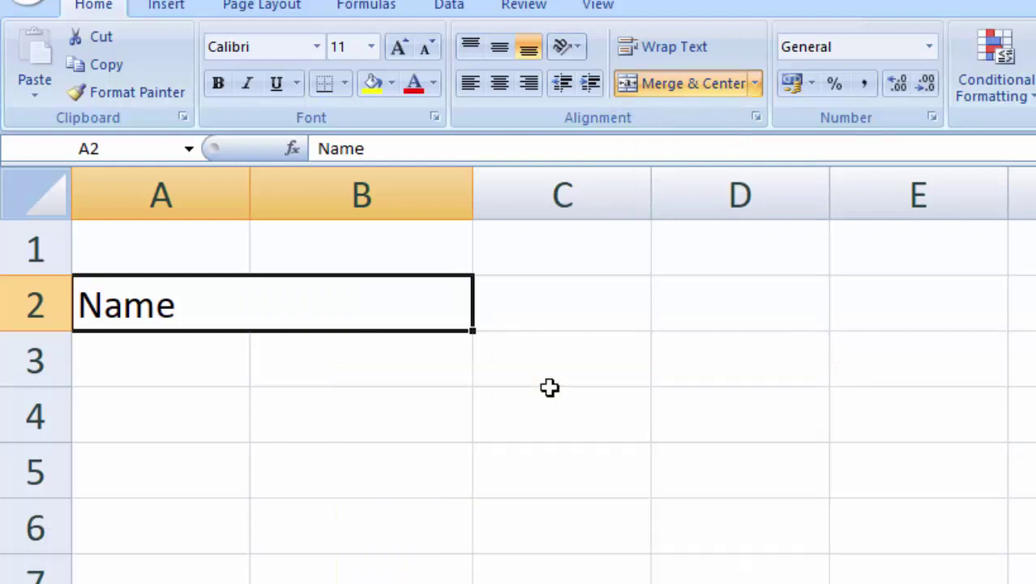
- Append 'of Student' to the merged A2 cell and centre it across columns A and B
double_click(257, 311)
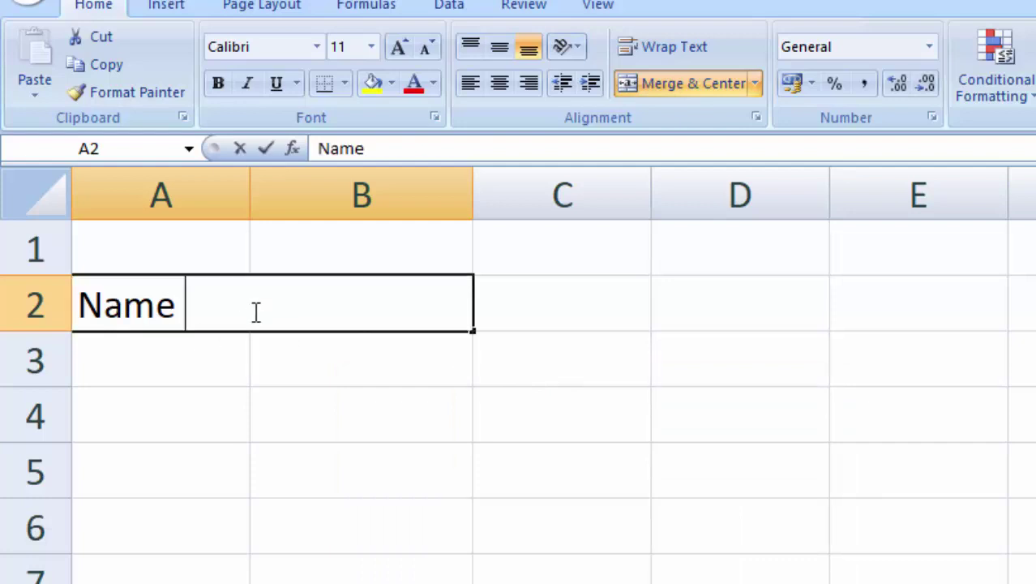
type("of ")
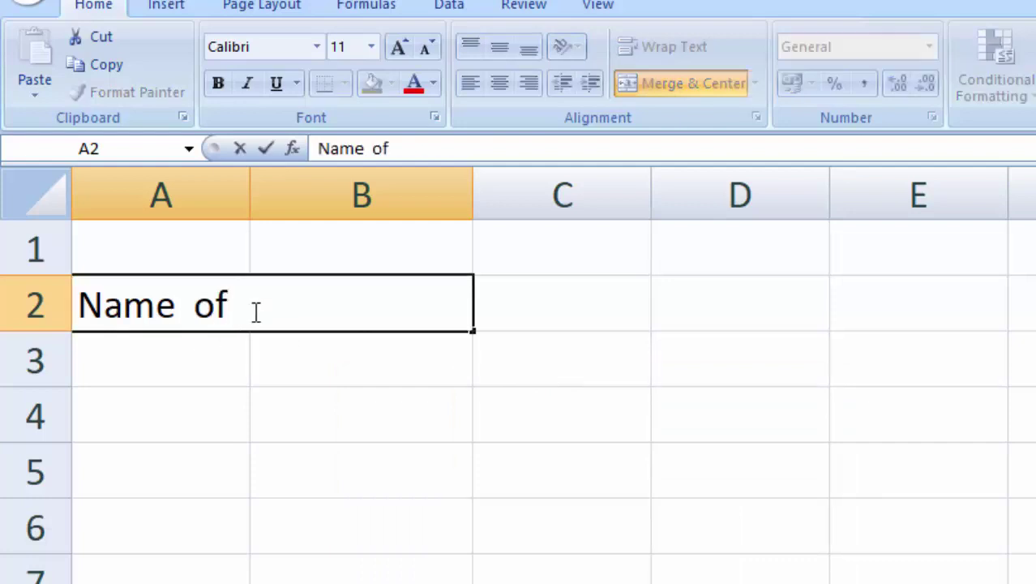
type("Student")
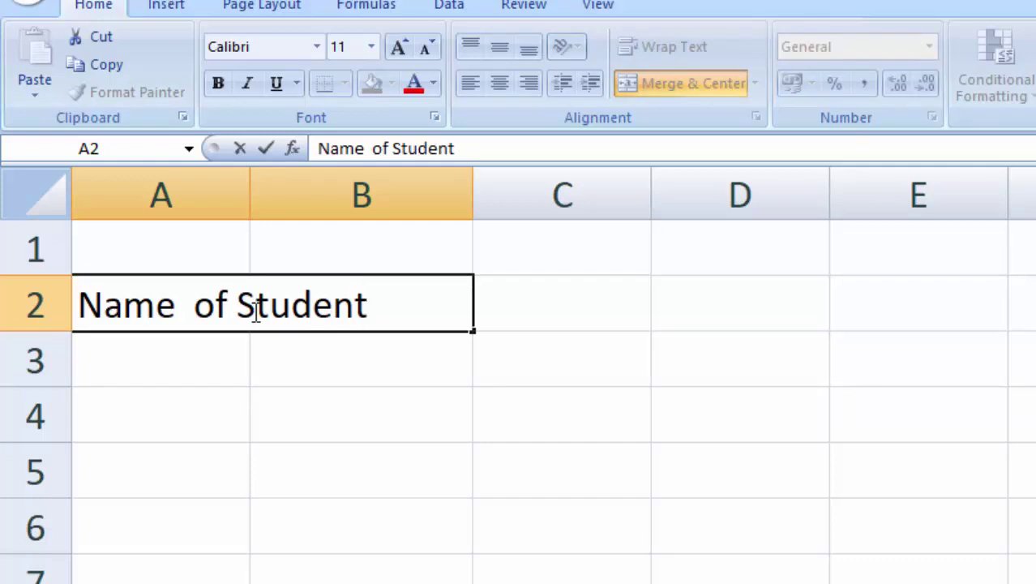
key("Return")
left_click(253, 309)
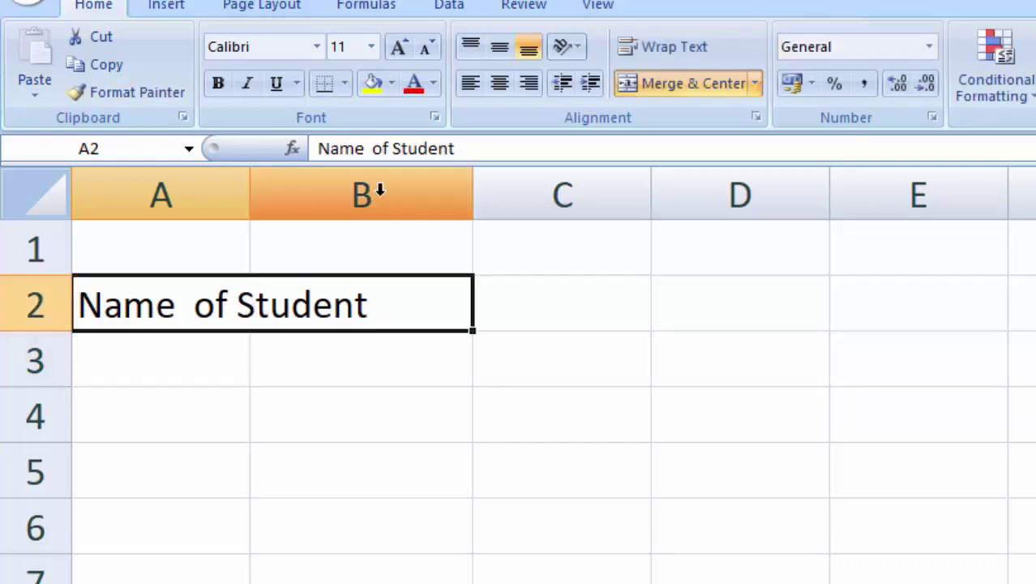
left_click(501, 90)
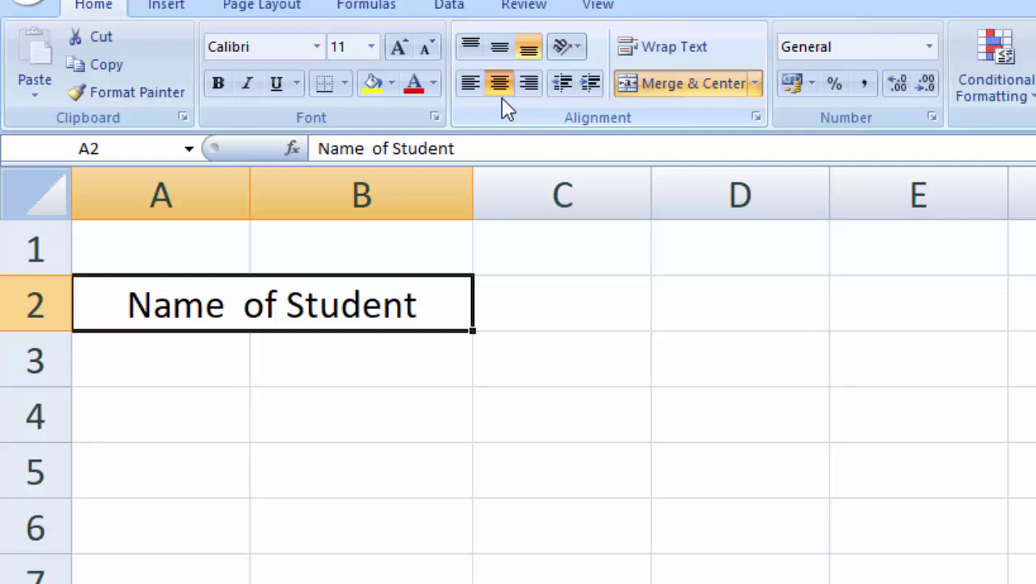
left_click(477, 501)
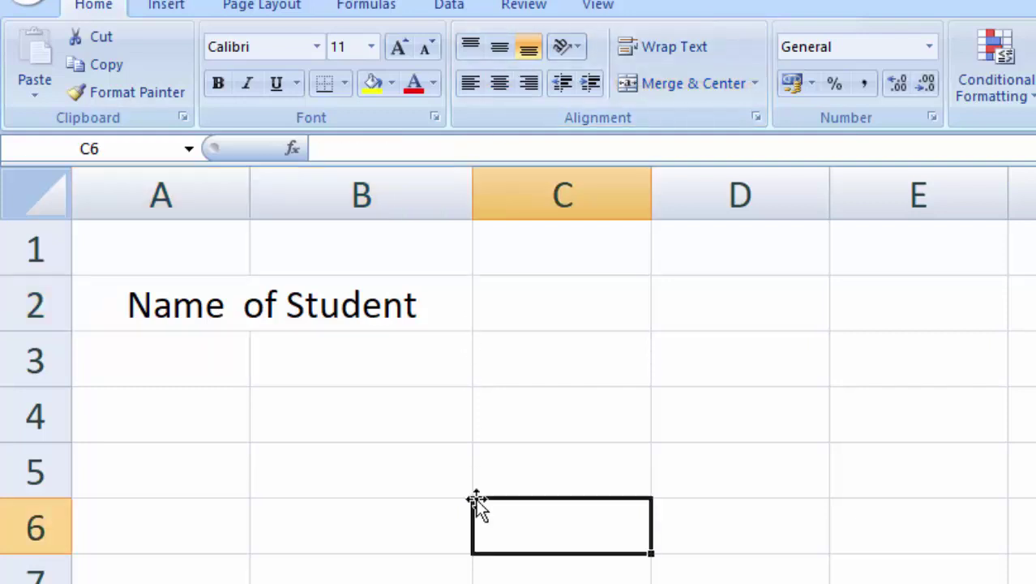
left_click(322, 307)
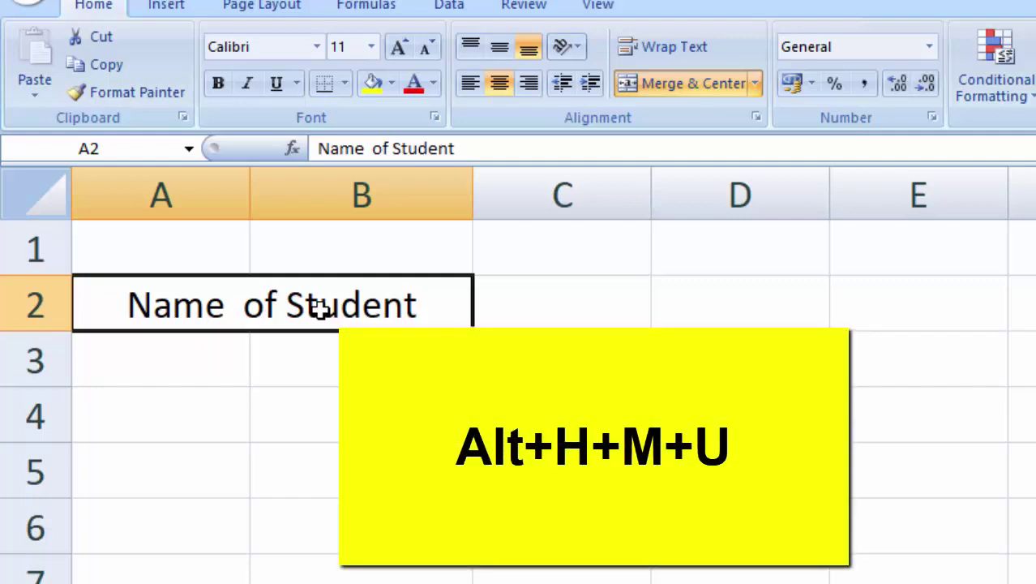
- Unmerge A2:B2 with Alt, H, M, U
key("alt")
key("h")
key("m")
key("u")
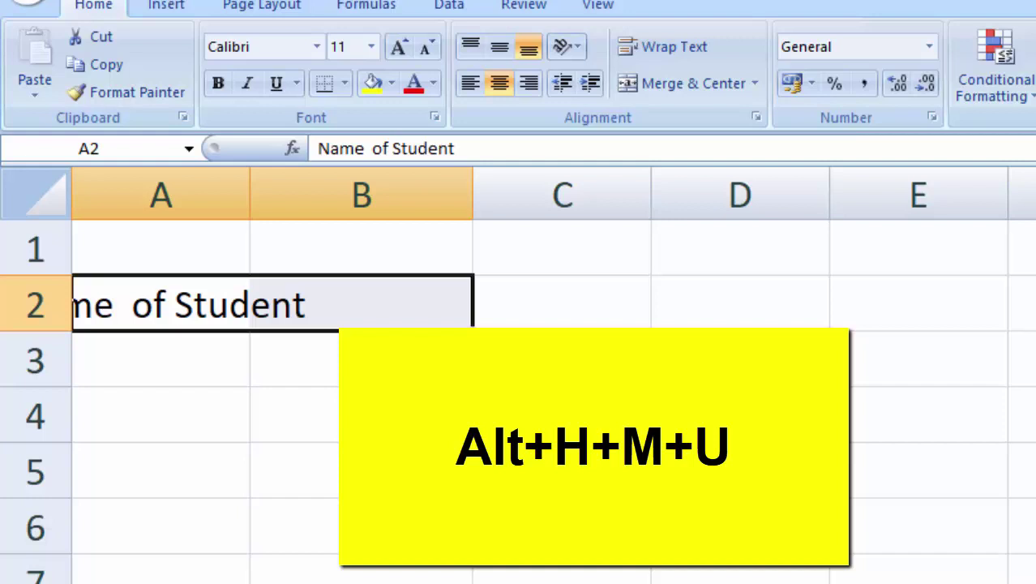
- Select A2 and B2 in turn to confirm the text sits in A2 and B2 is empty
left_click(144, 356)
left_click(89, 312)
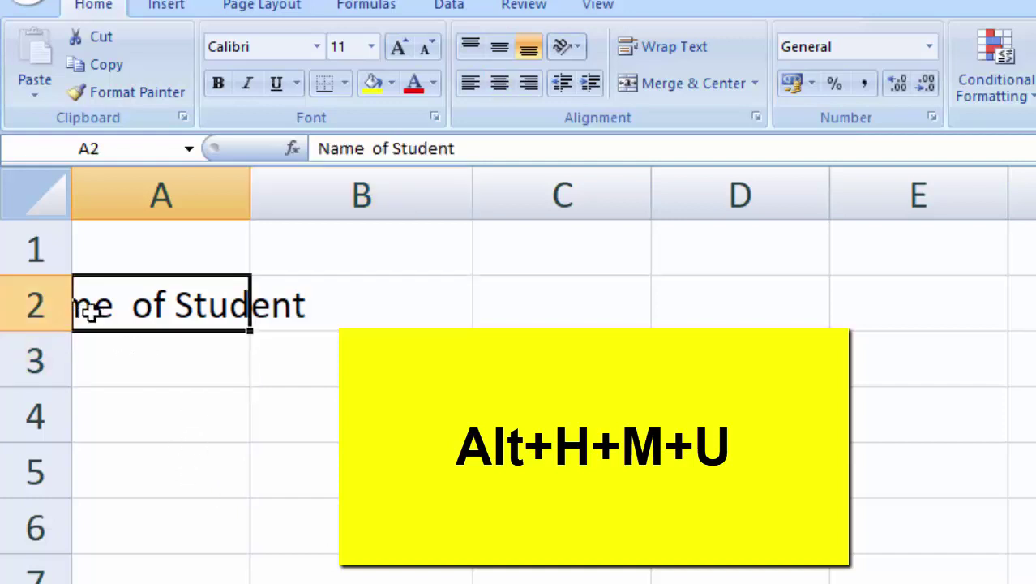
left_click(320, 313)
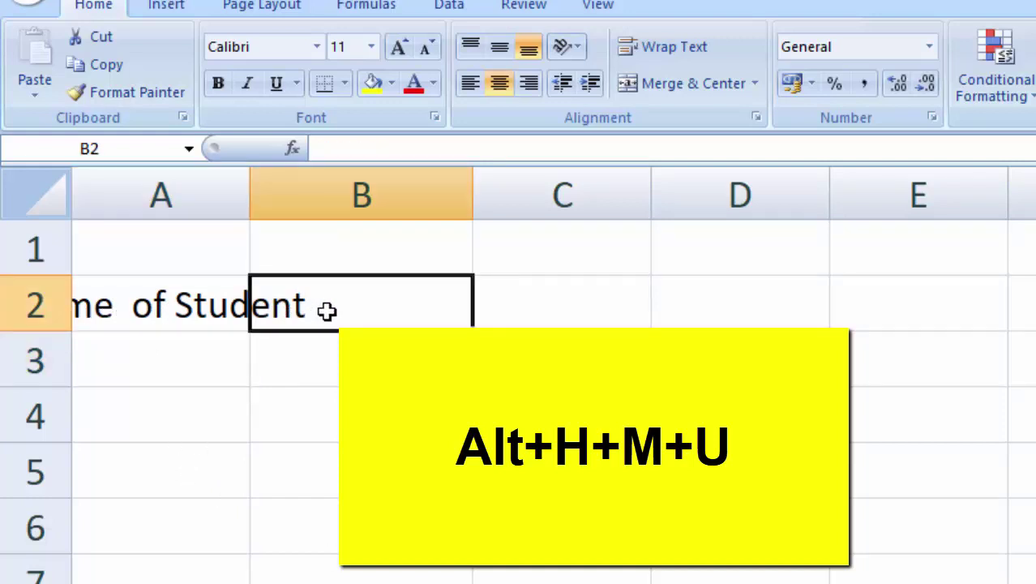
left_click(214, 308)
left_click(363, 309)
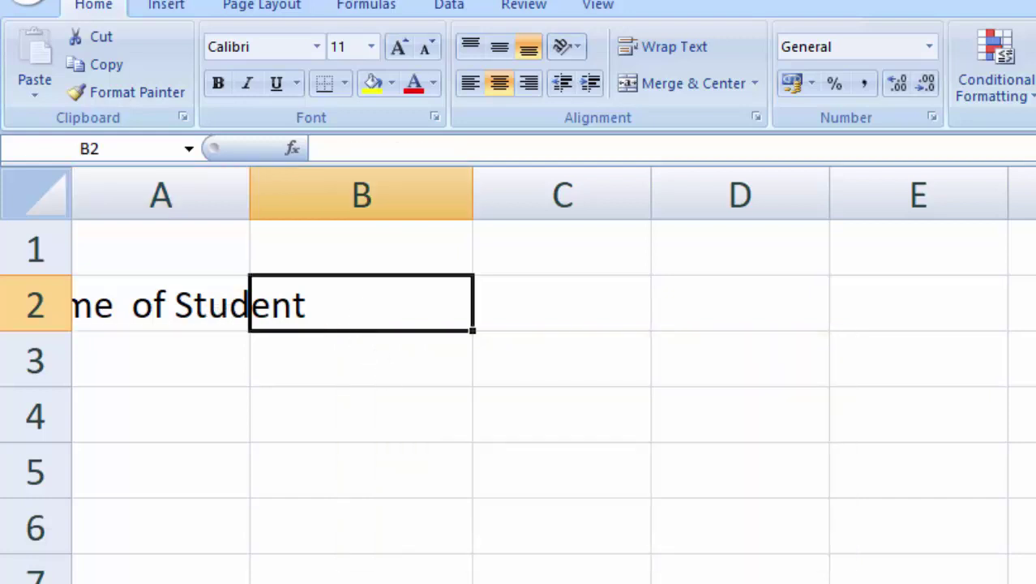